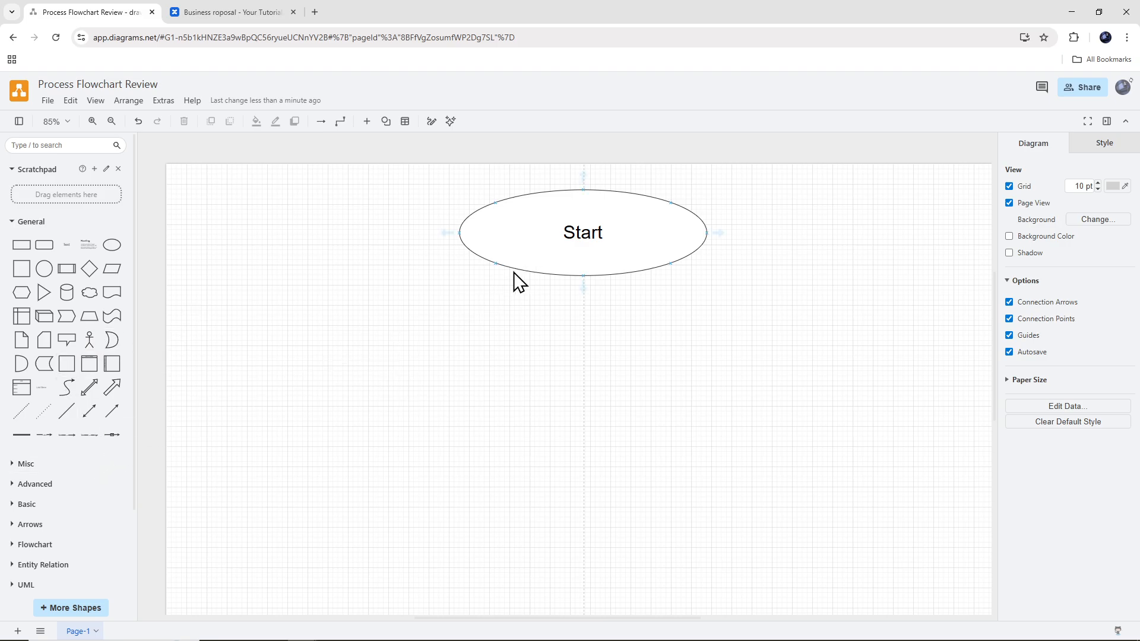
pyautogui.click(164, 46)
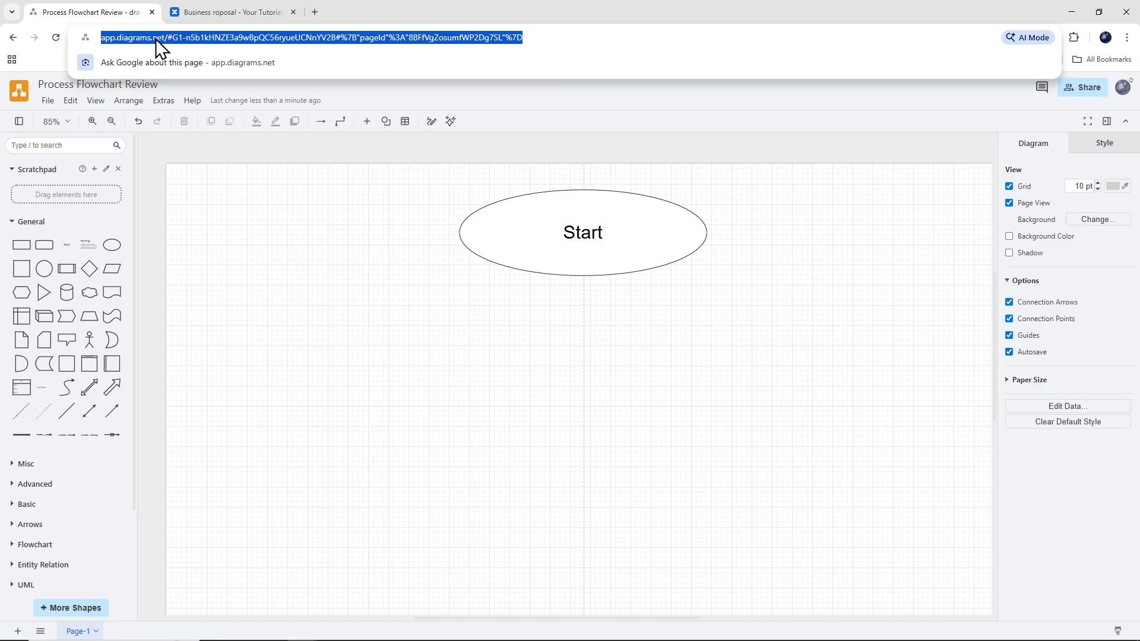
pyautogui.click(414, 283)
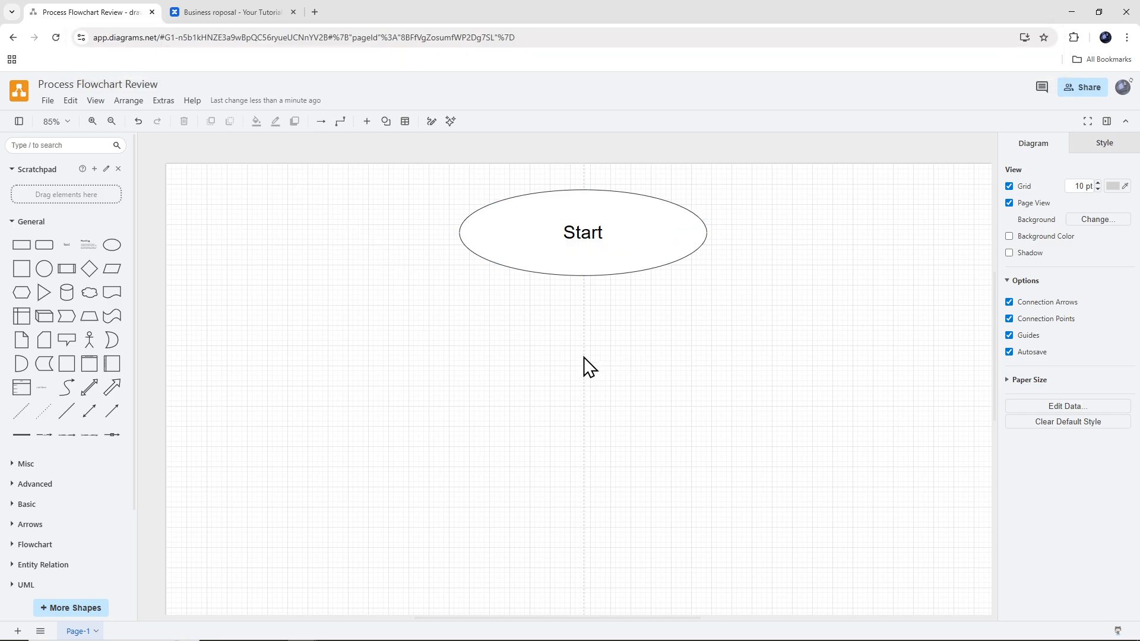
# Preview the UML library among the additional shape libraries and apply the selection with UML enabled.
pyautogui.moveTo(77, 294)
pyautogui.click(73, 608)
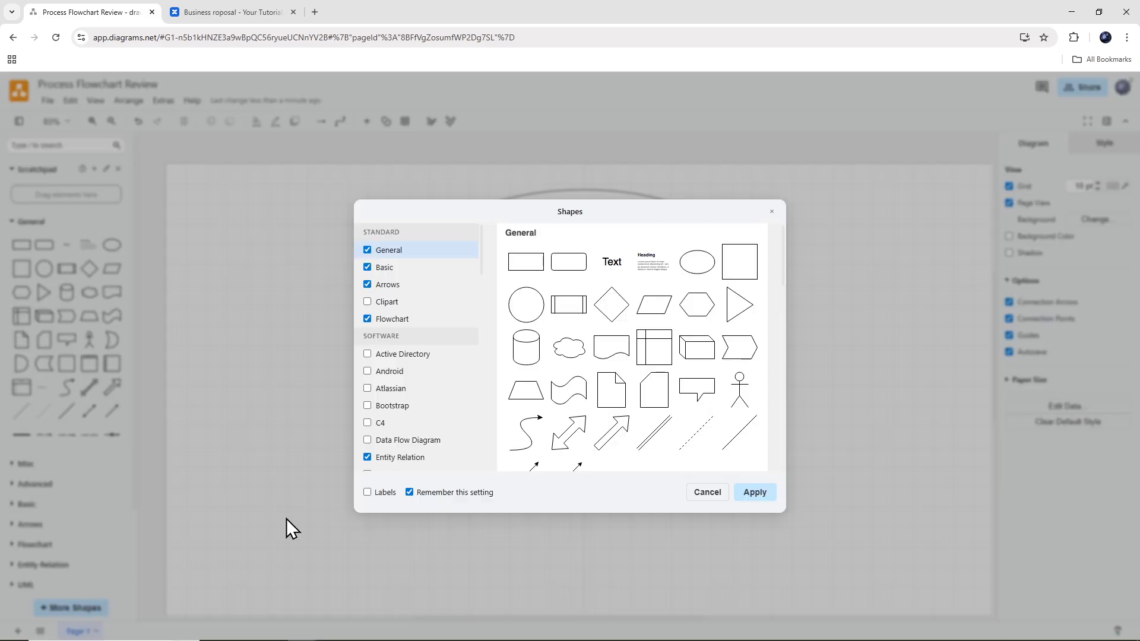
pyautogui.scroll(-2, 467, 386)
pyautogui.scroll(-3, 467, 386)
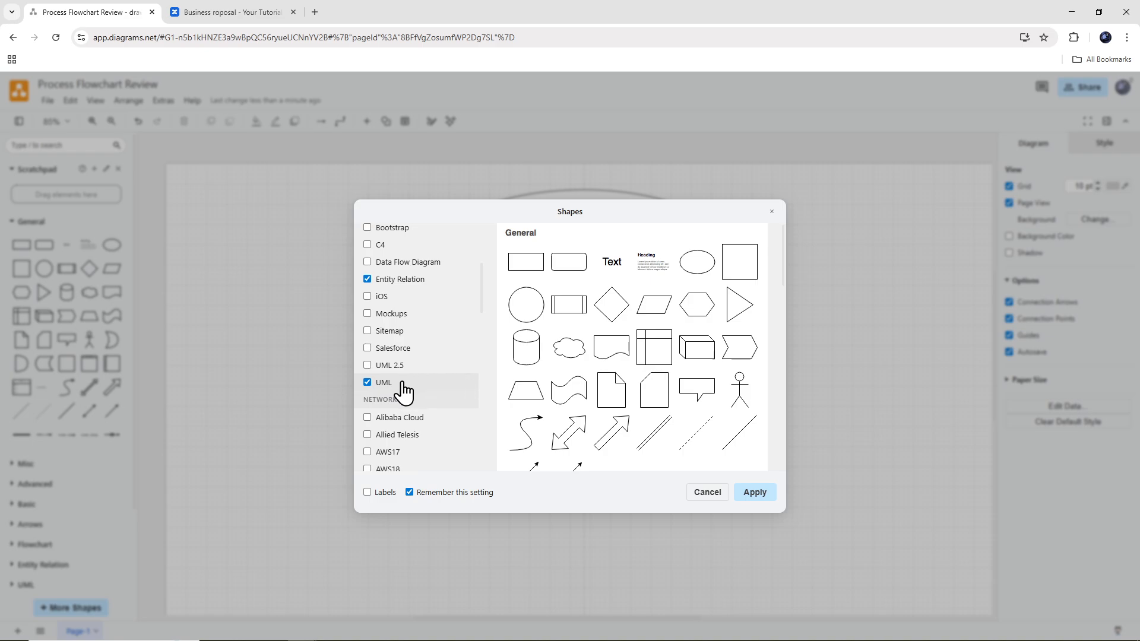
pyautogui.click(367, 383)
pyautogui.click(416, 387)
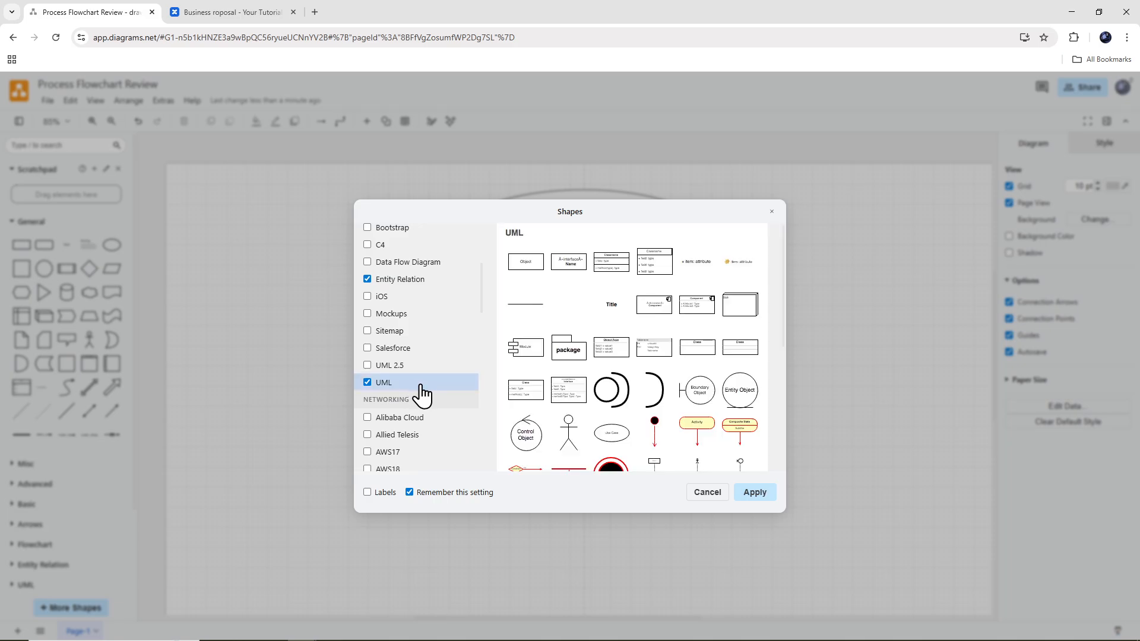
pyautogui.click(754, 493)
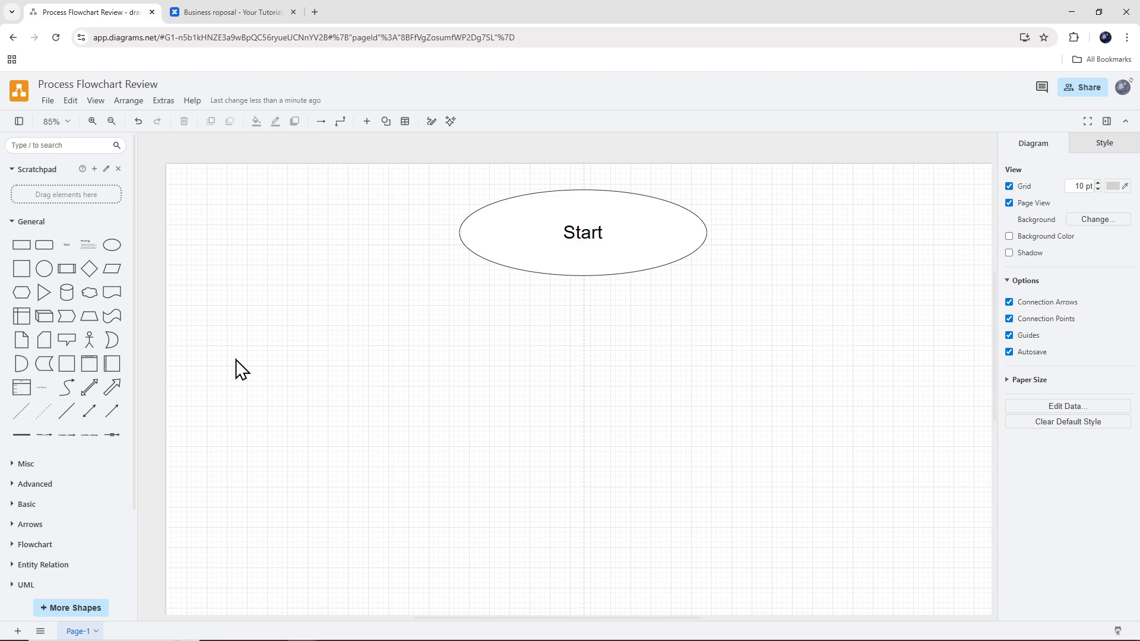
# Expand the UML shape library and place a package shape centred below the Start ellipse.
pyautogui.scroll(-2, 98, 411)
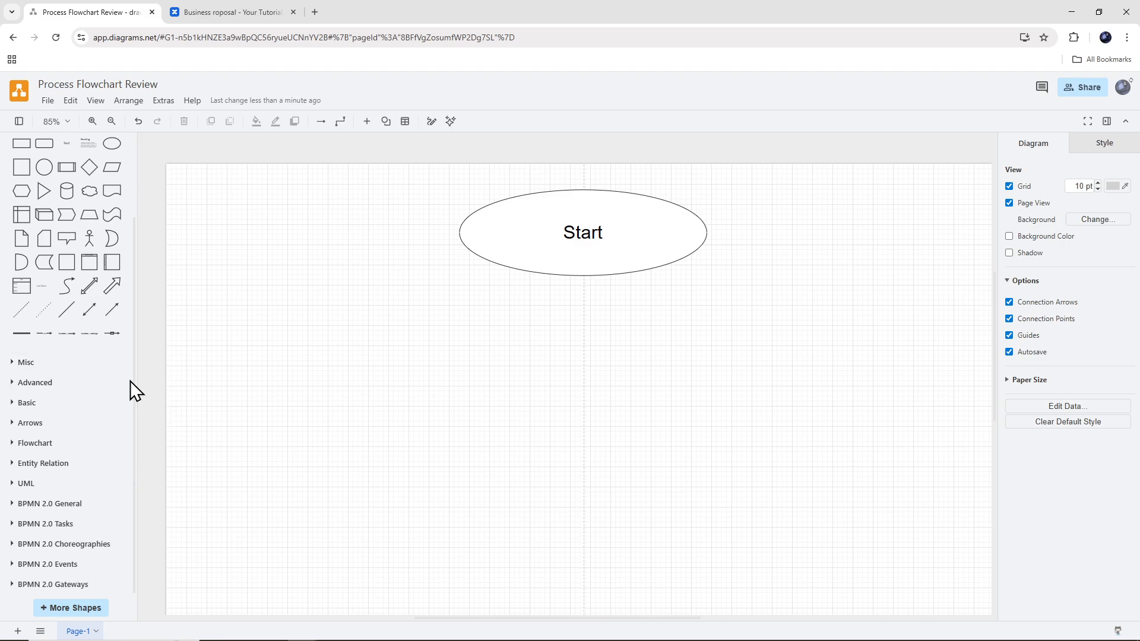
pyautogui.click(80, 483)
pyautogui.scroll(-5, 86, 487)
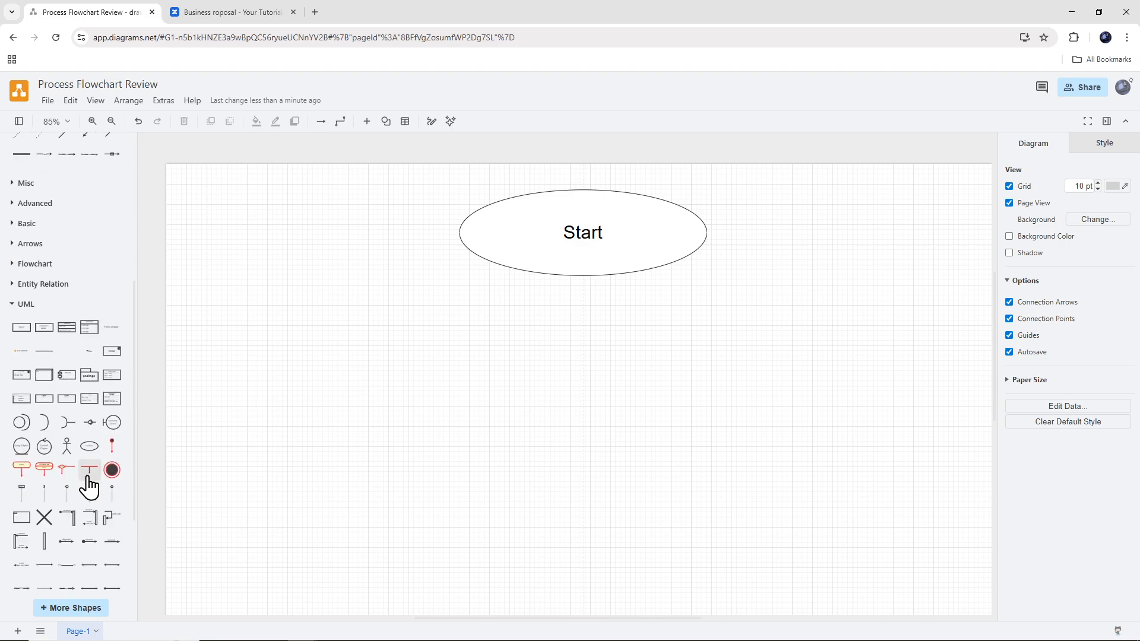
pyautogui.moveTo(91, 371)
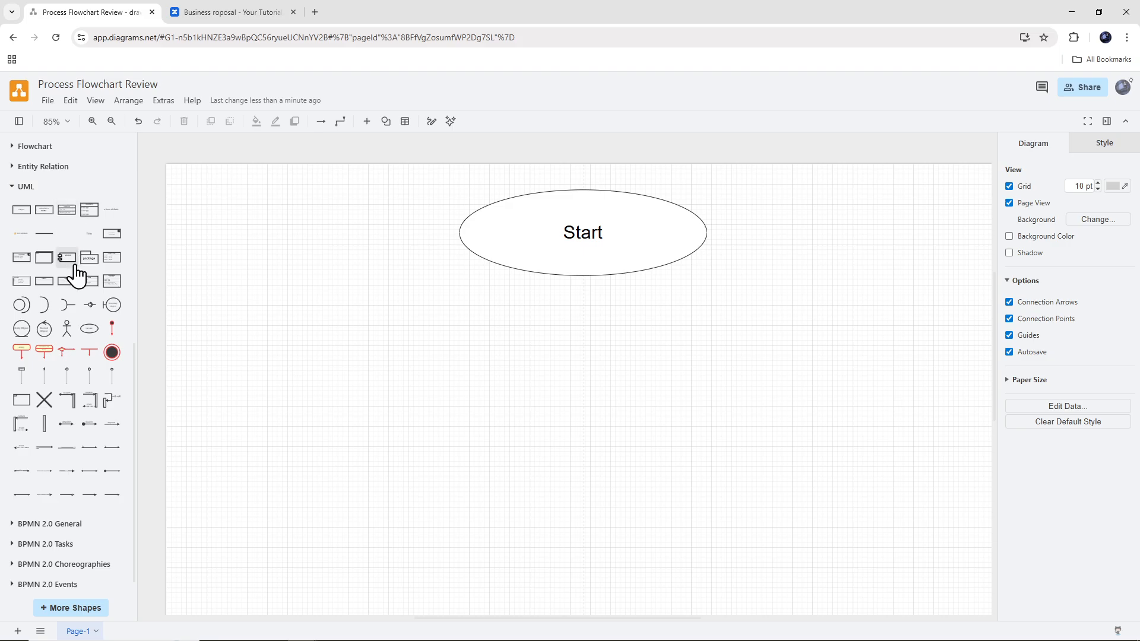
pyautogui.moveTo(89, 257); pyautogui.dragTo(703, 299)
pyautogui.moveTo(641, 343); pyautogui.dragTo(593, 392)
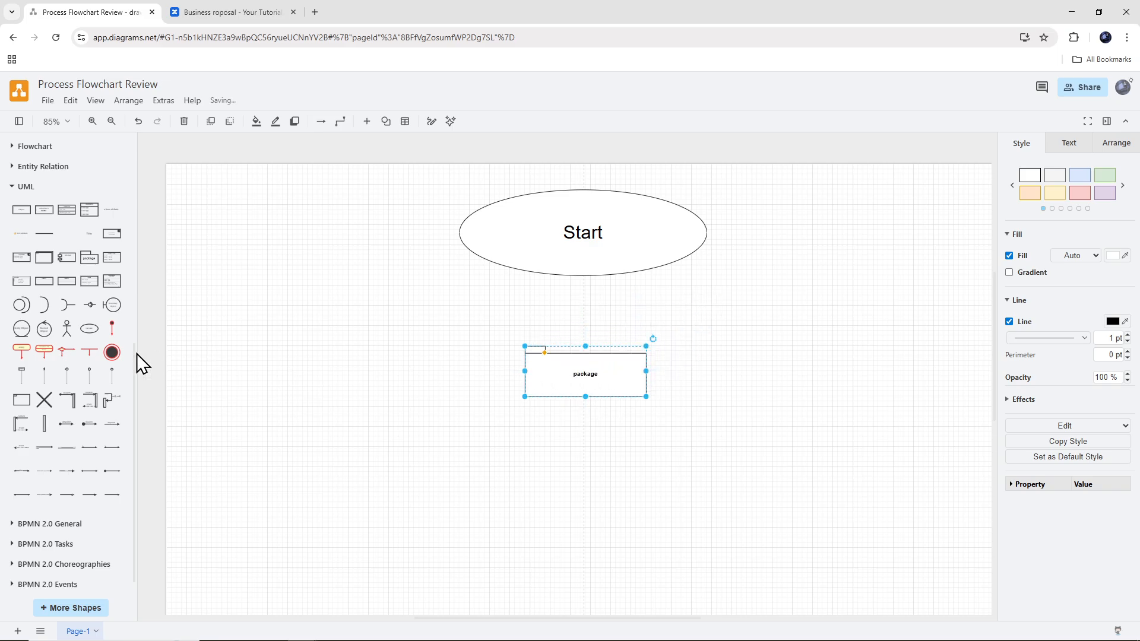
# Add a UML Actor and a Use Case ellipse to the left of the package, aligning the three shapes in a row.
pyautogui.moveTo(66, 338); pyautogui.dragTo(299, 363)
pyautogui.moveTo(89, 328); pyautogui.dragTo(522, 309)
pyautogui.moveTo(475, 351); pyautogui.dragTo(440, 398)
pyautogui.moveTo(543, 396); pyautogui.dragTo(594, 391)
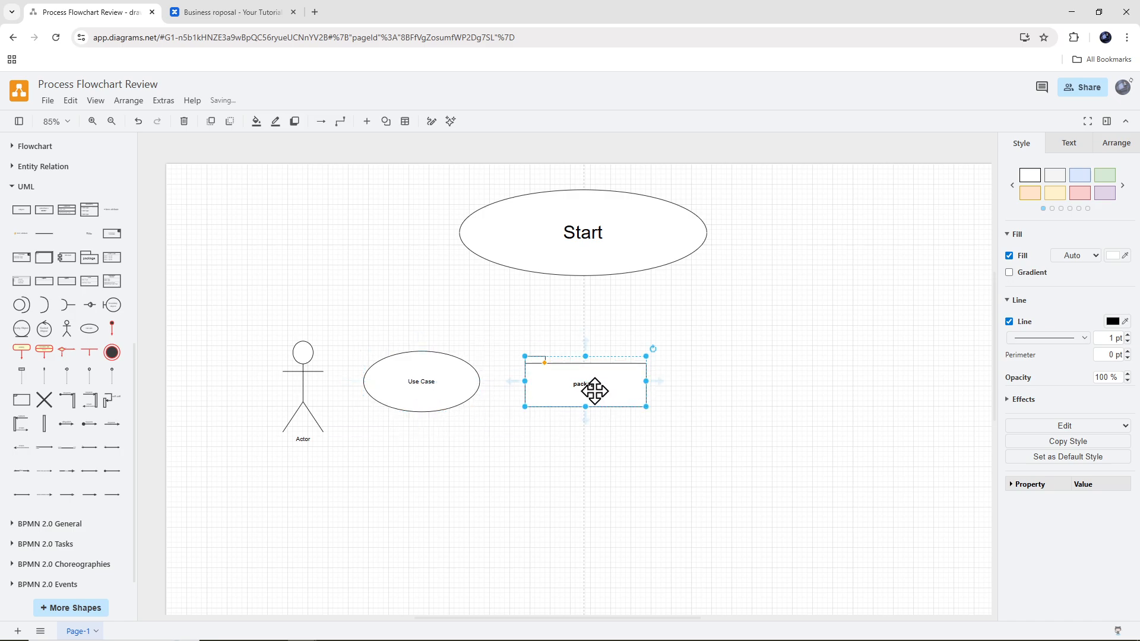
pyautogui.moveTo(445, 387)
pyautogui.mouseDown()
pyautogui.moveTo(449, 399)
pyautogui.moveTo(450, 387)
pyautogui.mouseUp()
pyautogui.moveTo(579, 391)
pyautogui.mouseDown()
pyautogui.moveTo(592, 402)
pyautogui.moveTo(581, 391)
pyautogui.mouseUp()
# Insert a dashed UML arrow with a hollow head between the Actor and the Use Case ellipse, moving the Actor left to make room.
pyautogui.moveTo(115, 481)
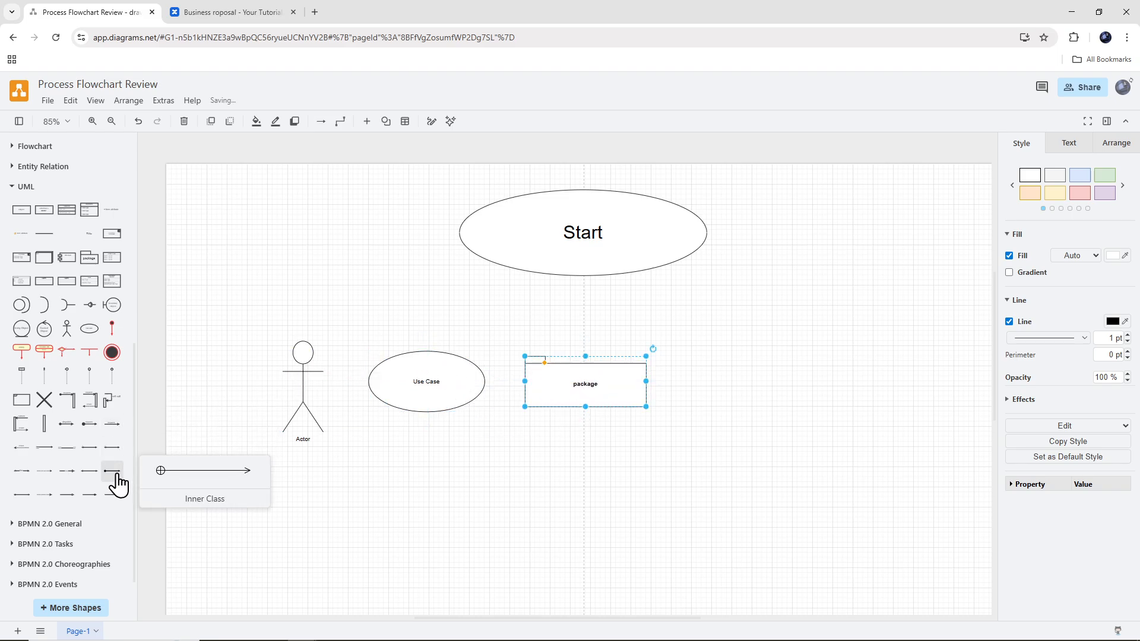
pyautogui.moveTo(69, 478)
pyautogui.scroll(-1, 69, 484)
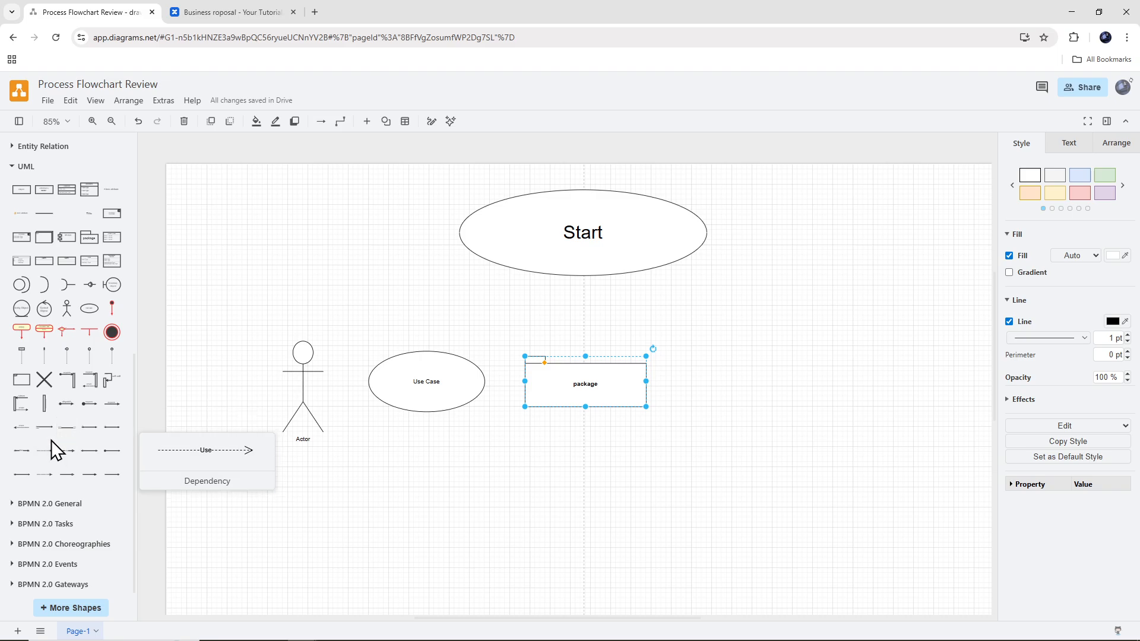
pyautogui.moveTo(49, 451)
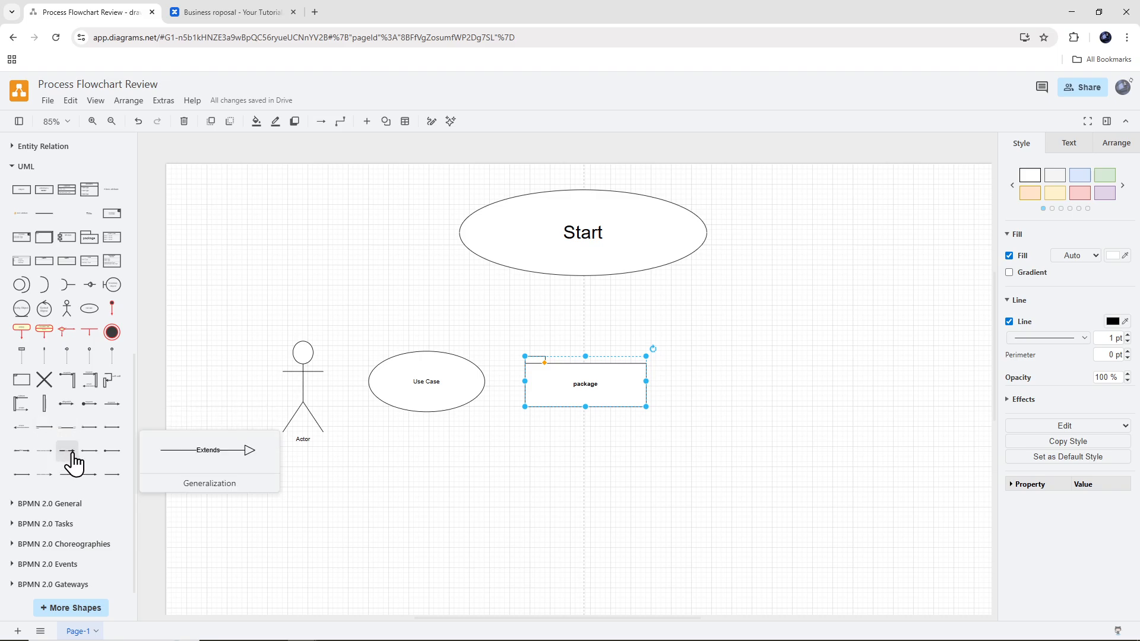
pyautogui.moveTo(88, 454)
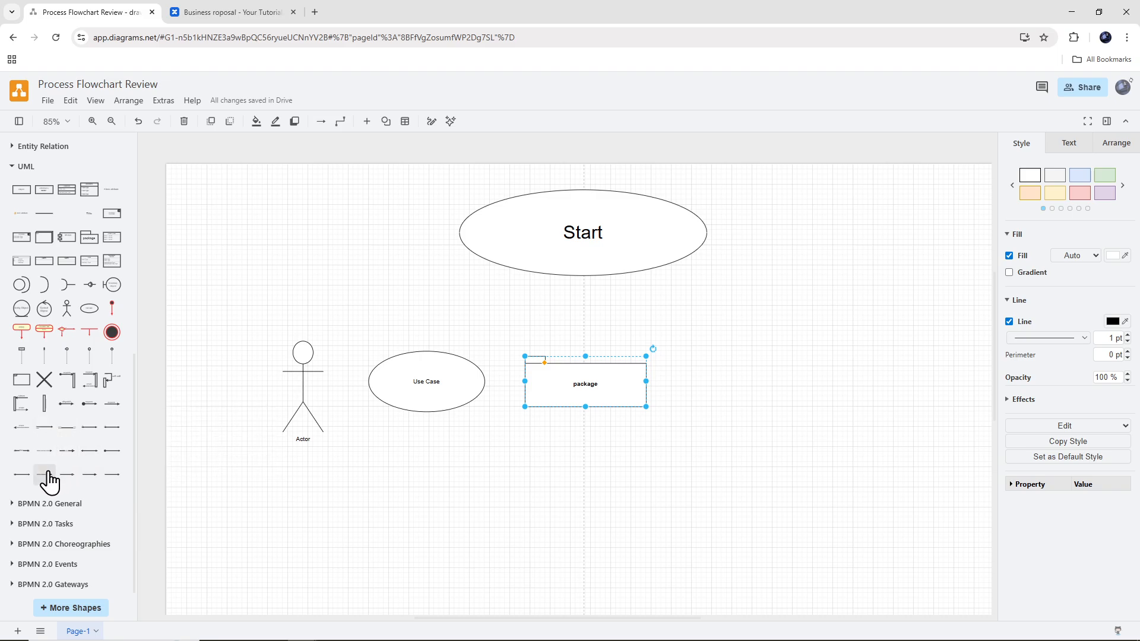
pyautogui.moveTo(44, 475); pyautogui.dragTo(233, 365)
pyautogui.click(351, 381)
pyautogui.moveTo(351, 381); pyautogui.dragTo(313, 384)
pyautogui.moveTo(425, 390); pyautogui.dragTo(422, 390)
# Add a second dashed hollow-head arrow between the Use Case ellipse and the package, shifting the package right to fit it.
pyautogui.moveTo(91, 484)
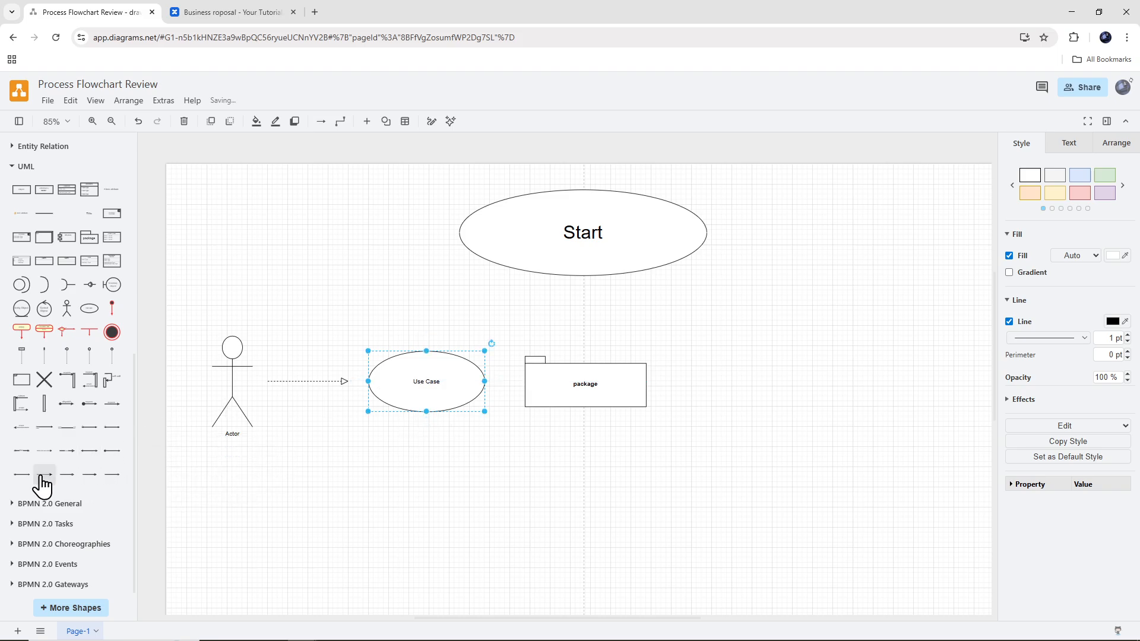
pyautogui.moveTo(43, 483); pyautogui.dragTo(494, 386)
pyautogui.moveTo(604, 393); pyautogui.dragTo(705, 399)
pyautogui.moveTo(506, 386); pyautogui.dragTo(560, 382)
pyautogui.moveTo(687, 384); pyautogui.dragTo(687, 388)
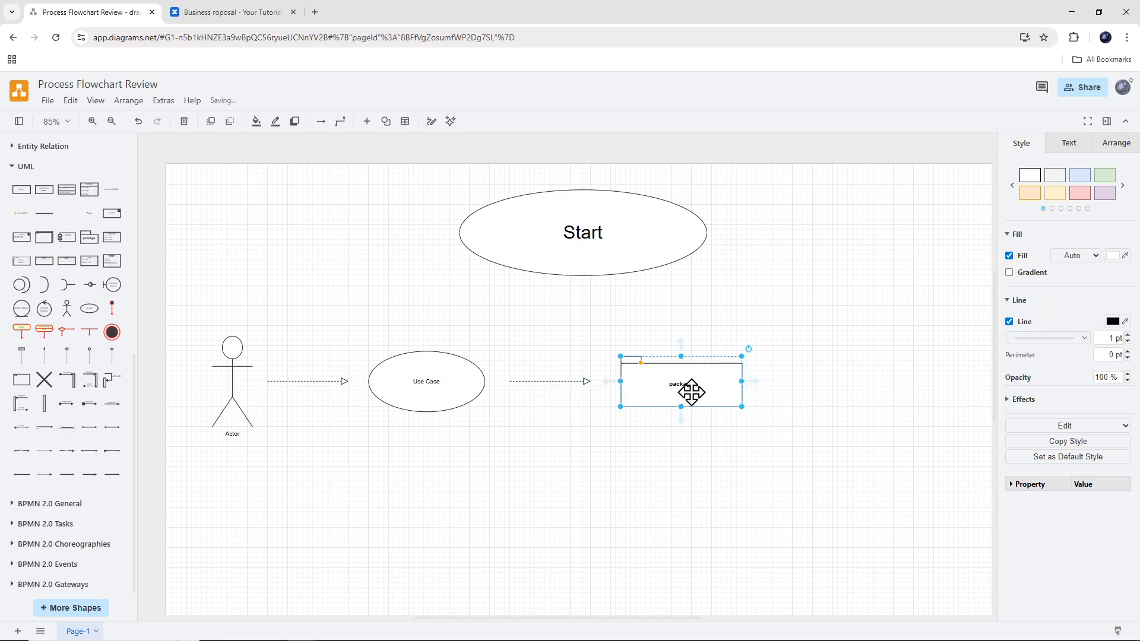
pyautogui.doubleClick(425, 380)
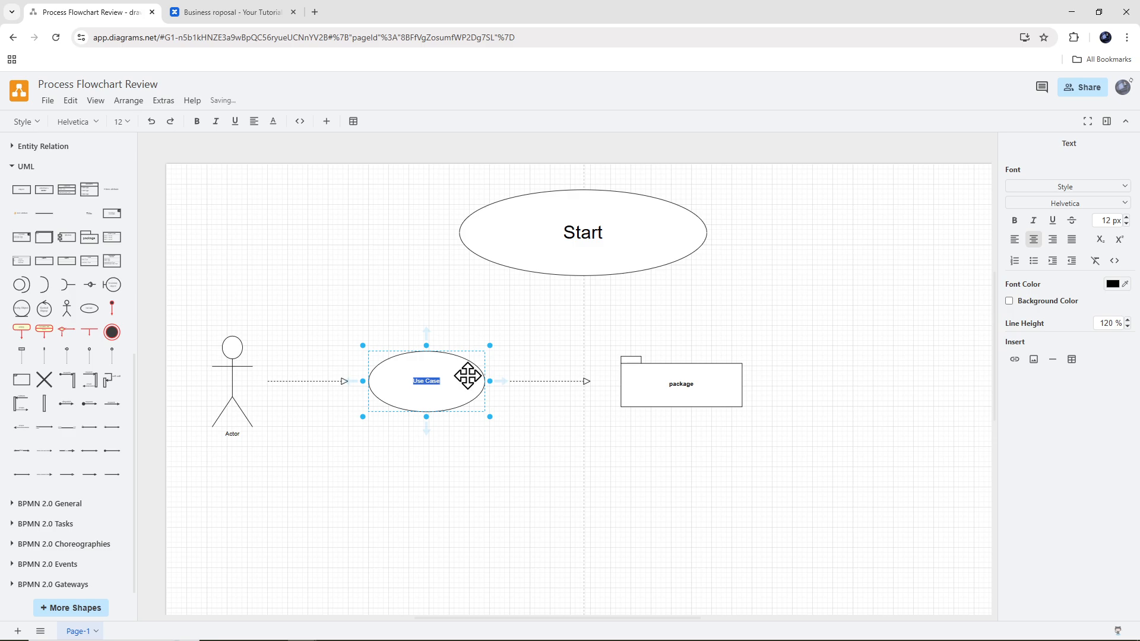
pyautogui.click(443, 382)
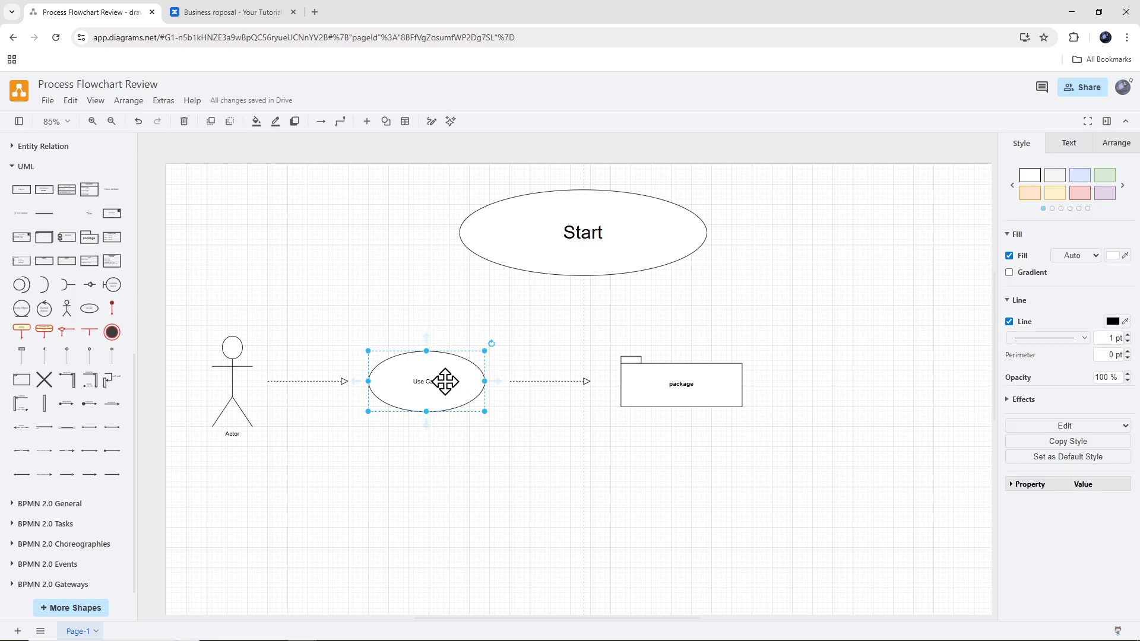
pyautogui.doubleClick(435, 382)
pyautogui.press('BackSpace')
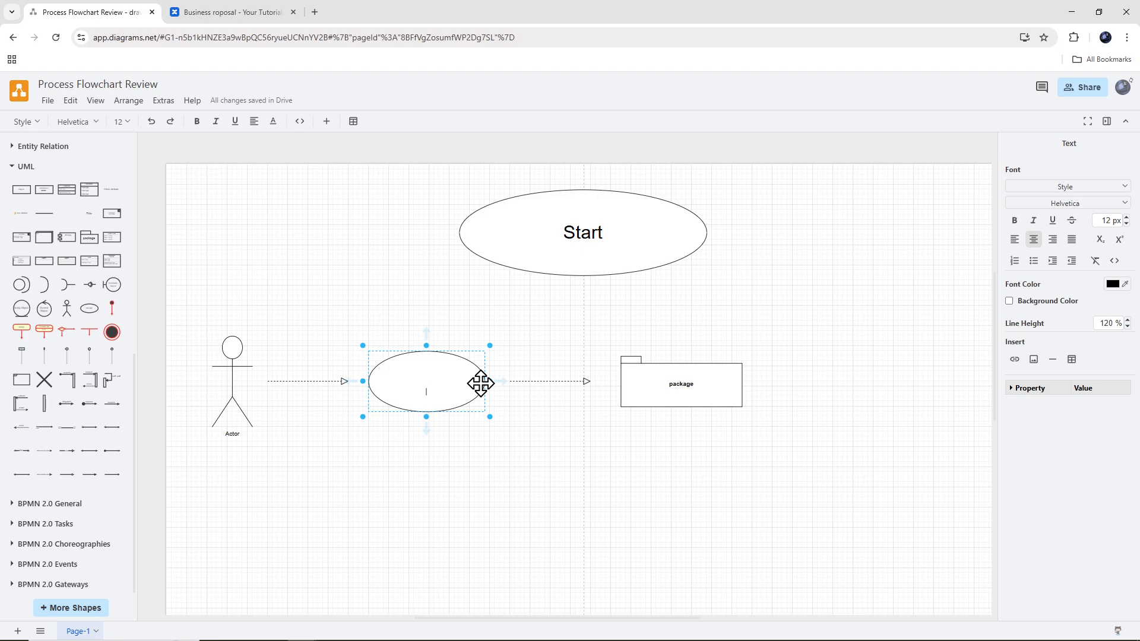
pyautogui.click(439, 386)
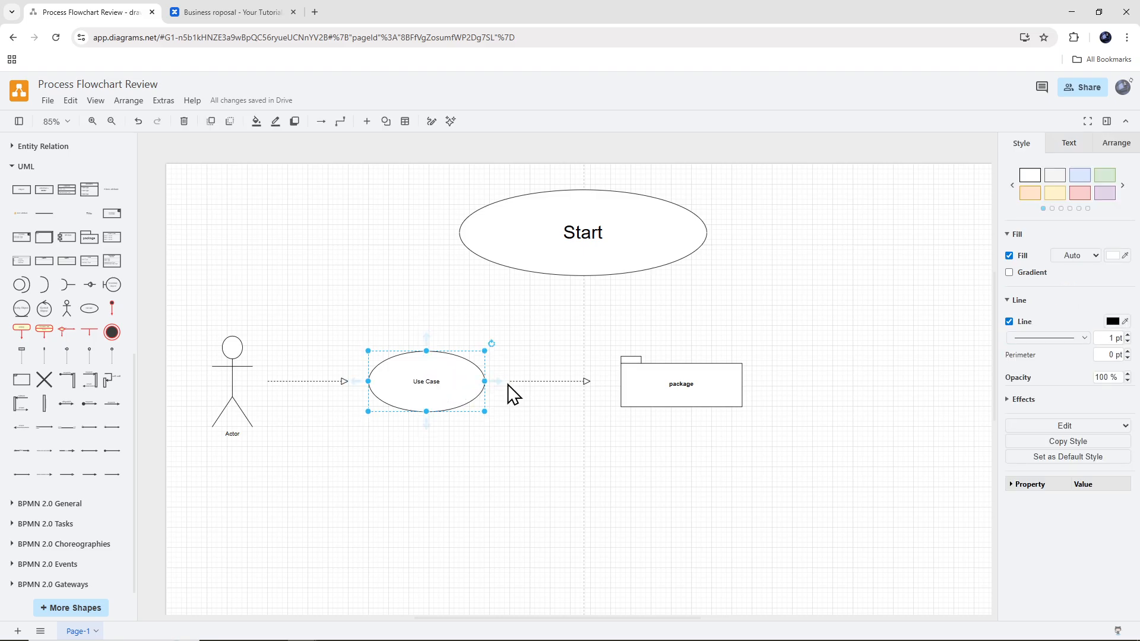
pyautogui.press('F2')
pyautogui.press('BackSpace')
pyautogui.press('Escape')
pyautogui.click(474, 458)
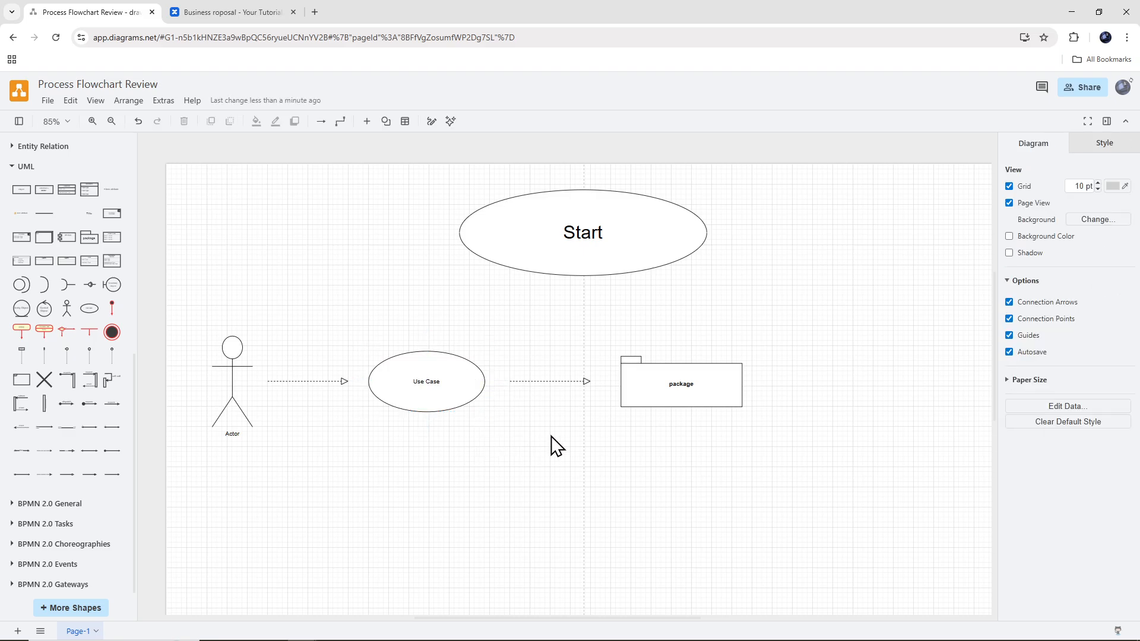
# Label the arrow between the Use Case ellipse and the package "Process" and save the diagram.
pyautogui.doubleClick(544, 382)
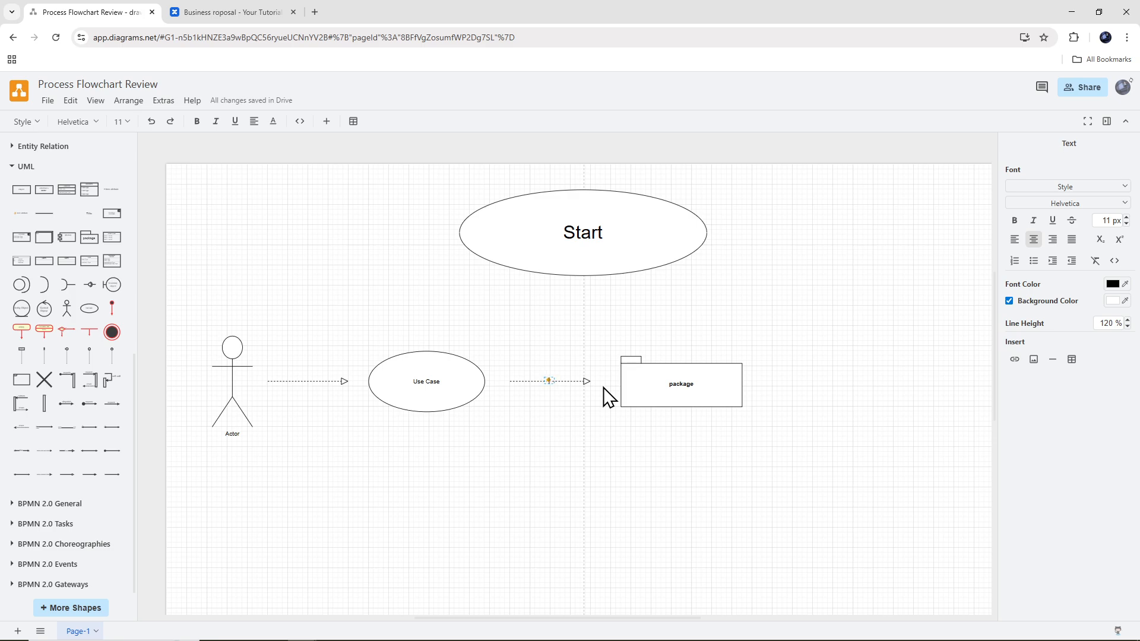
pyautogui.click(504, 417)
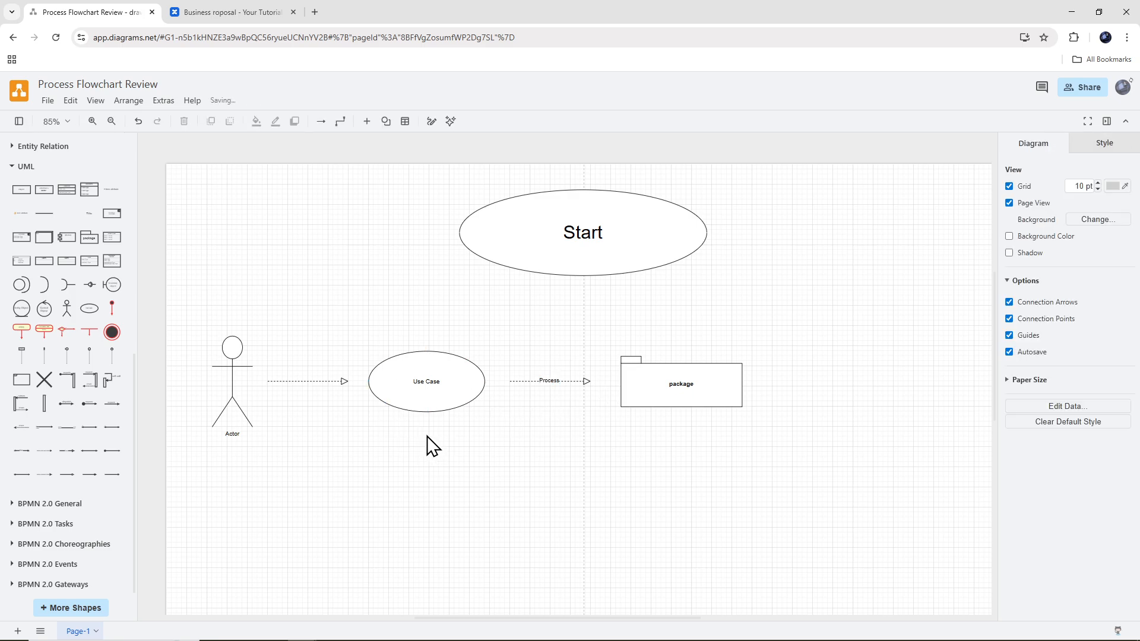
pyautogui.click(48, 100)
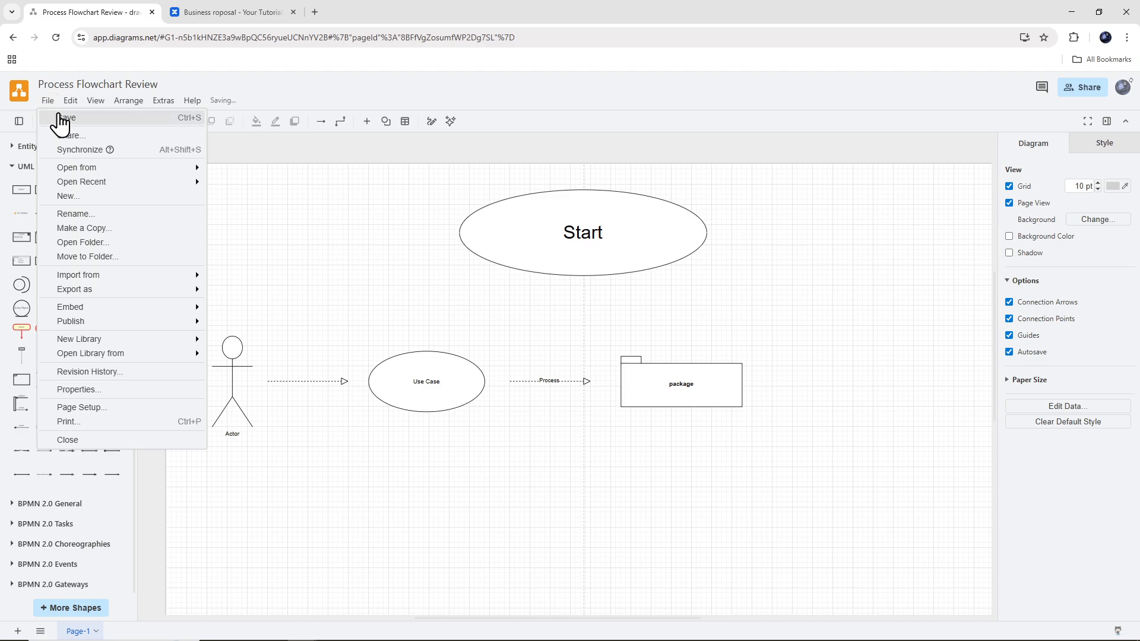
pyautogui.click(98, 121)
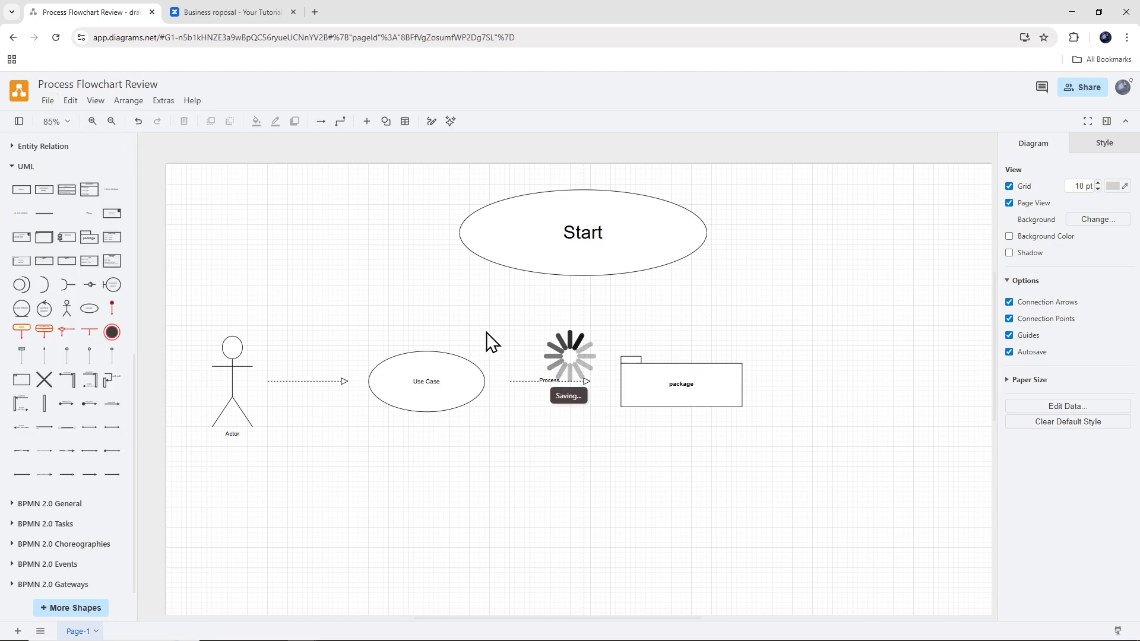